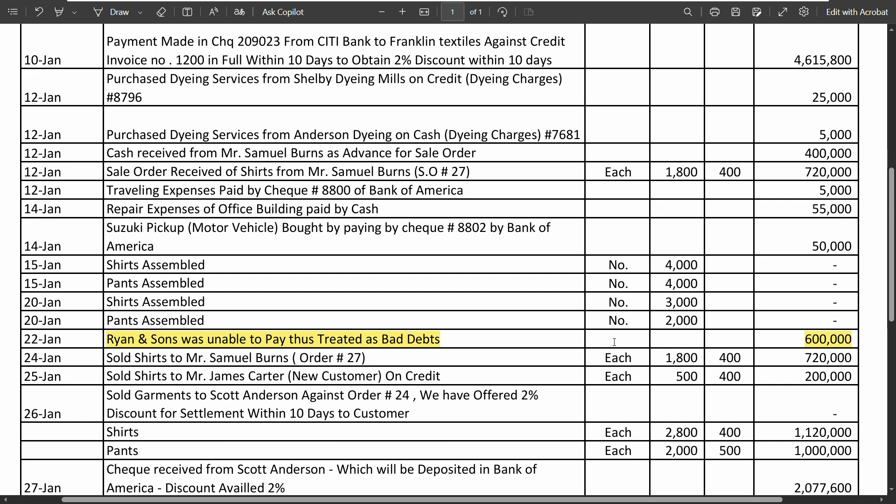
Check the highlighted 22-Jan Ryan & Sons bad debt entry in the transaction sheet and switch to SAP Business One
key("alt+Tab")
key("alt+Tab")
key("alt+Tab")
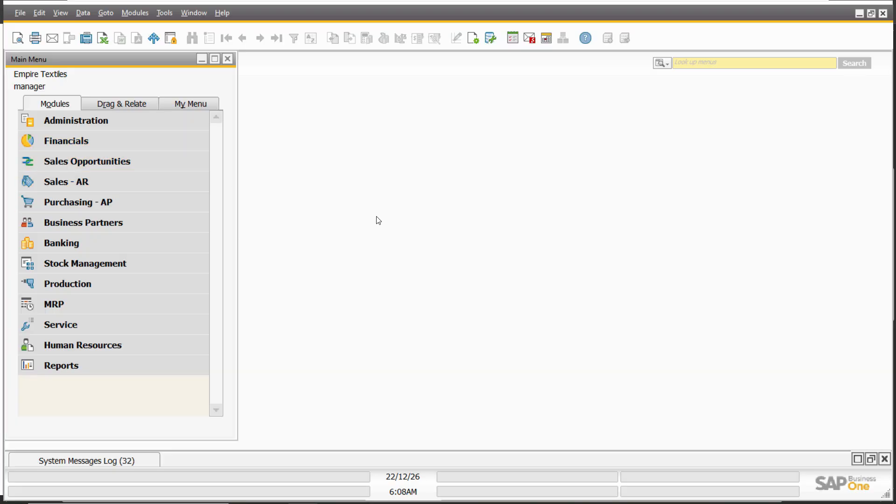
left_click(97, 144)
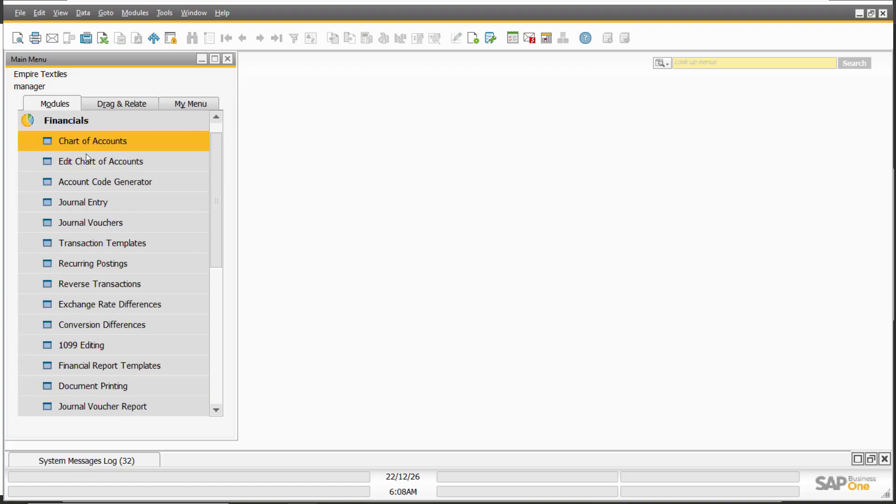
left_click(86, 118)
key("alt+Tab")
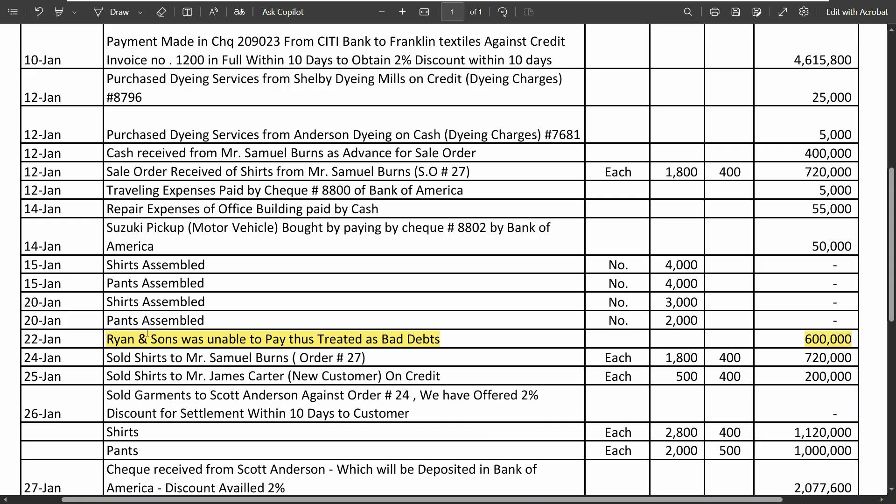
key("alt+Tab")
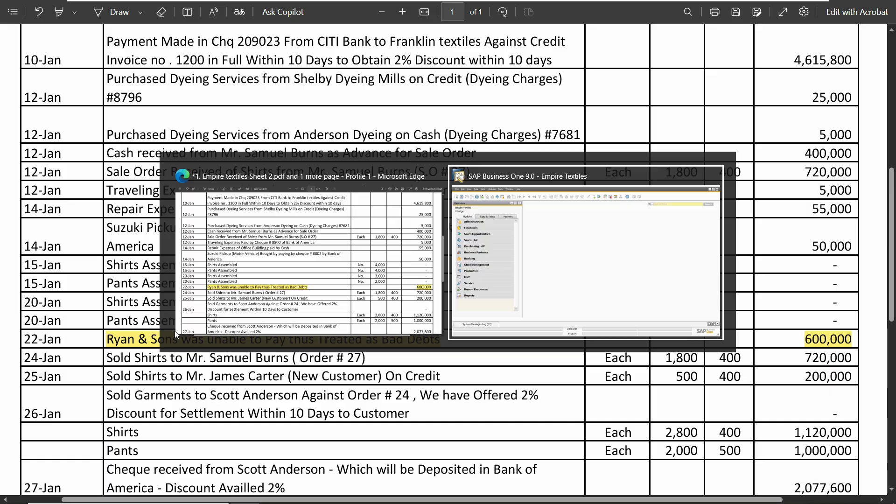
Look up the open transactions of customer Ryan & Sons in a new Incoming Payments document
left_click(83, 247)
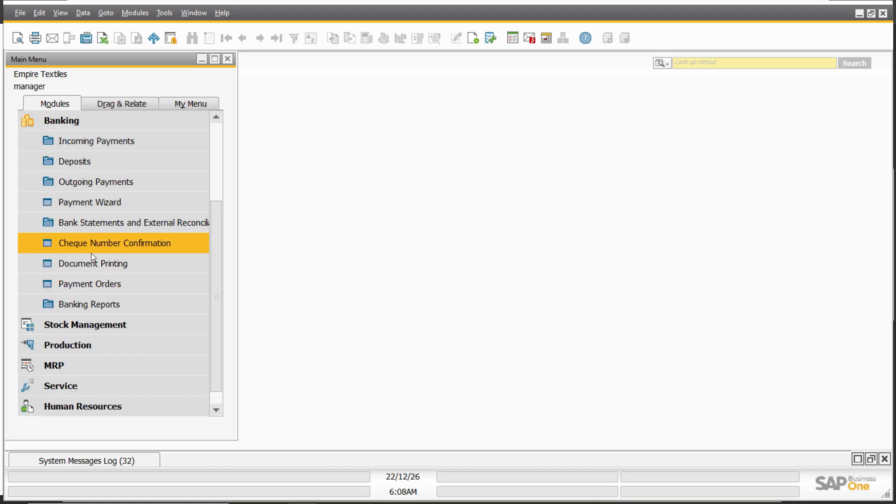
left_click(123, 138)
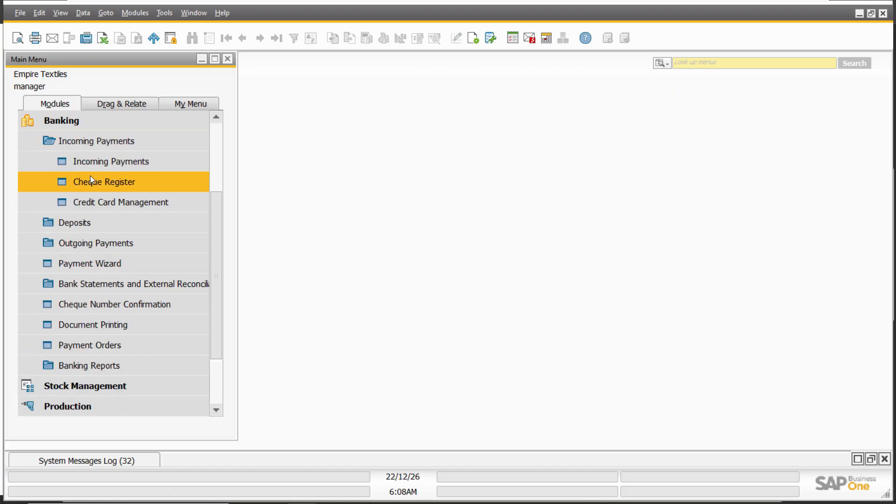
left_click(140, 162)
key("Tab")
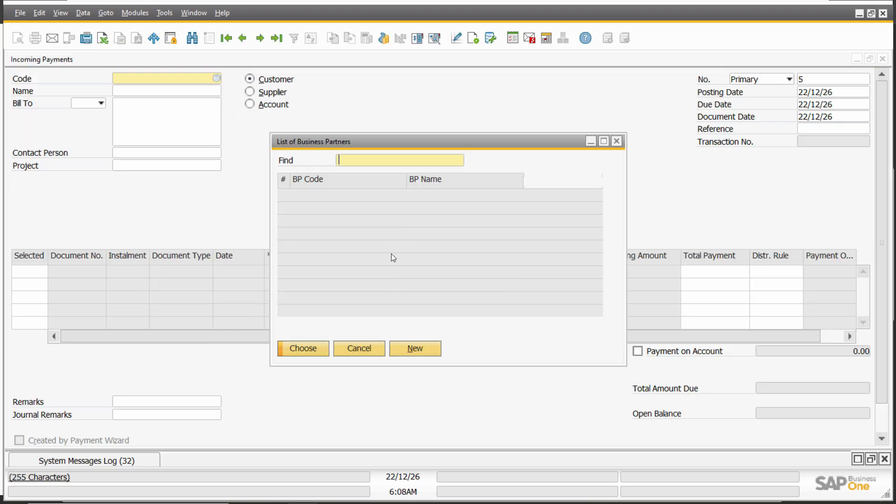
double_click(441, 209)
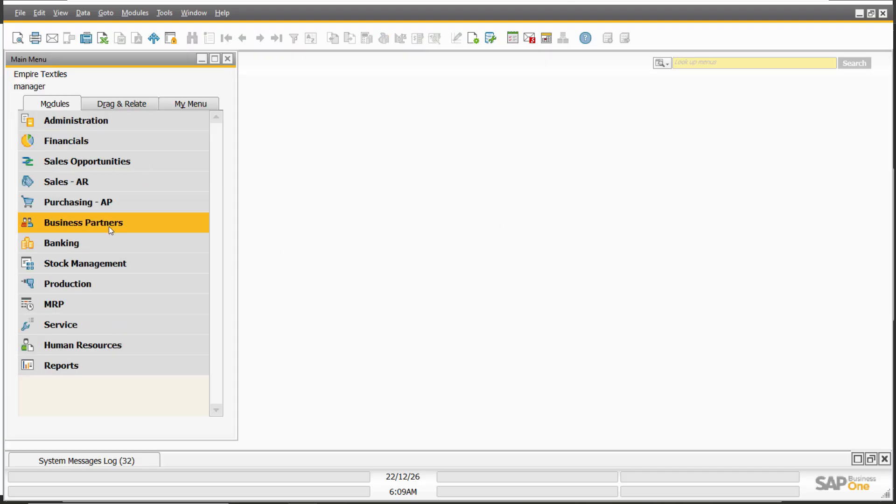
Start a manual business partner internal reconciliation for Ryan & Sons and maximize its window
left_click(109, 223)
left_click(145, 326)
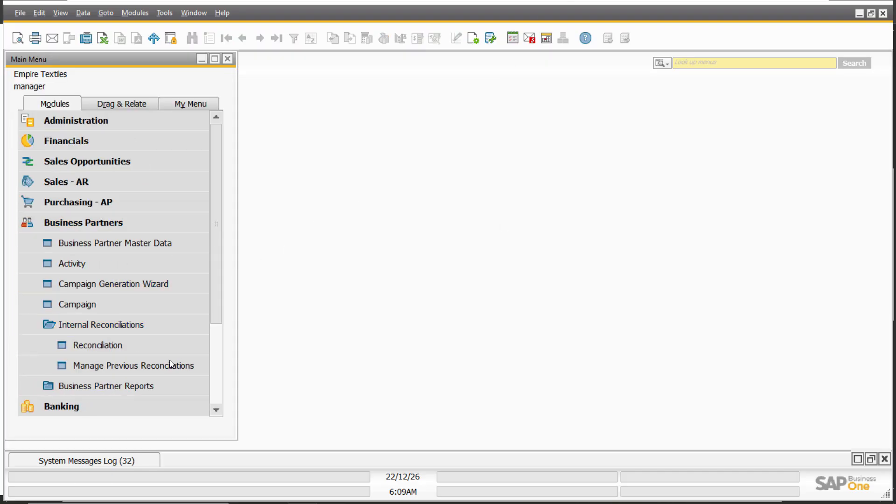
left_click(119, 348)
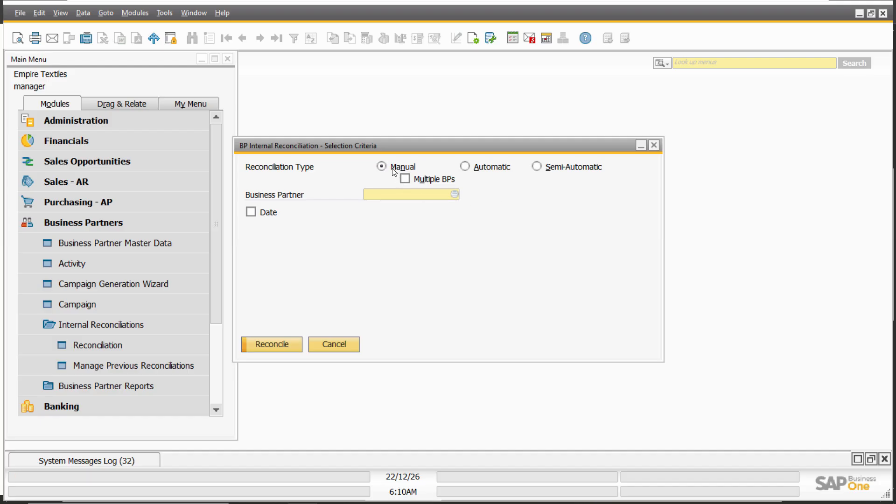
left_click(417, 193)
key("Tab")
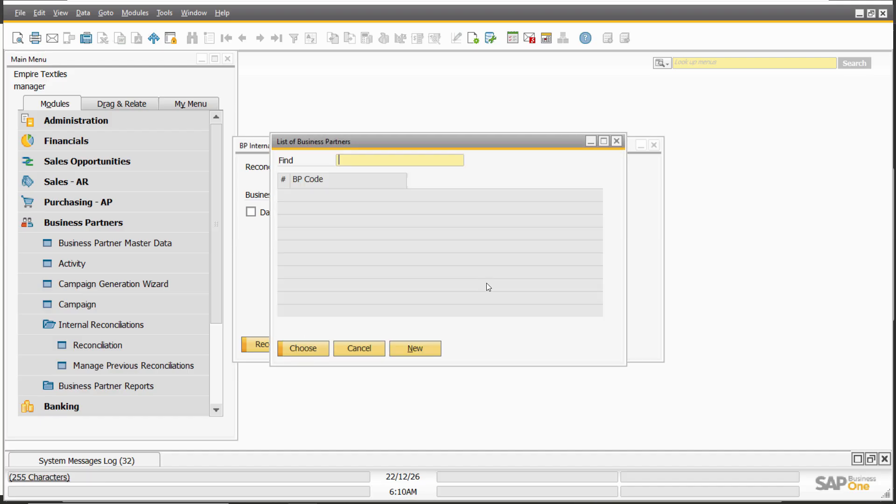
double_click(441, 208)
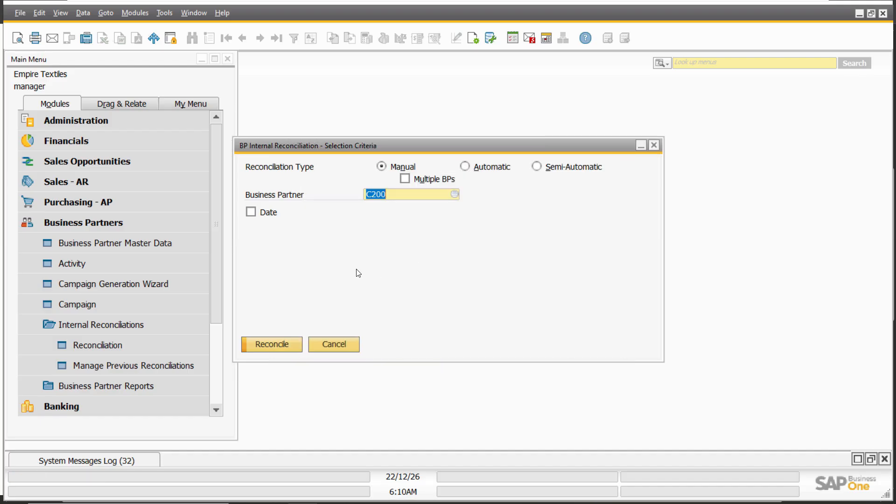
left_click(275, 344)
double_click(537, 121)
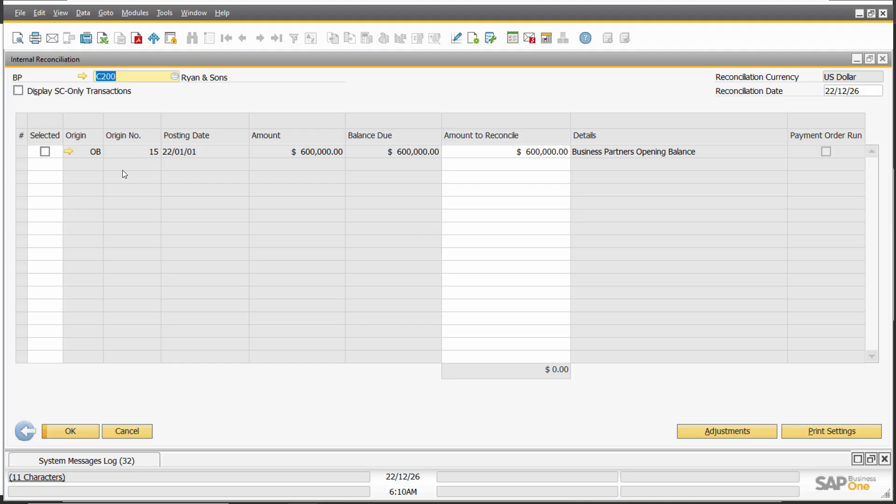
Select the $600,000 opening balance transaction and create a journal entry adjustment for it in a maximized window
left_click(46, 155)
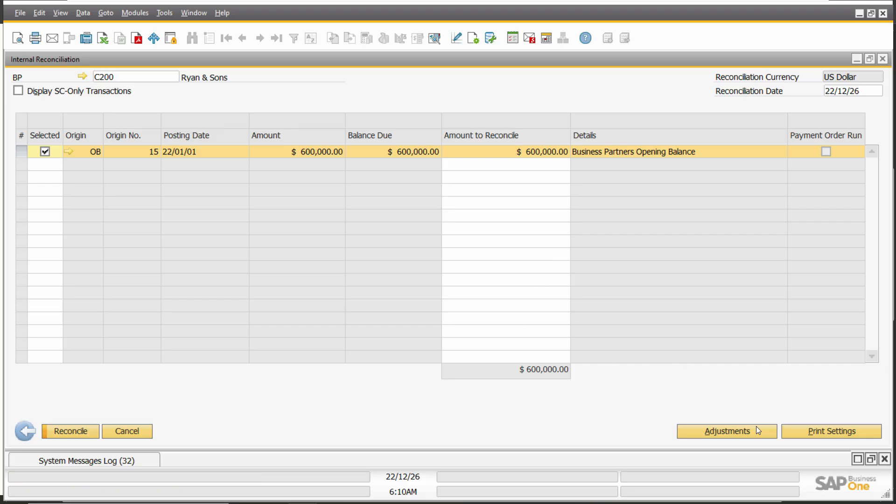
left_click(725, 431)
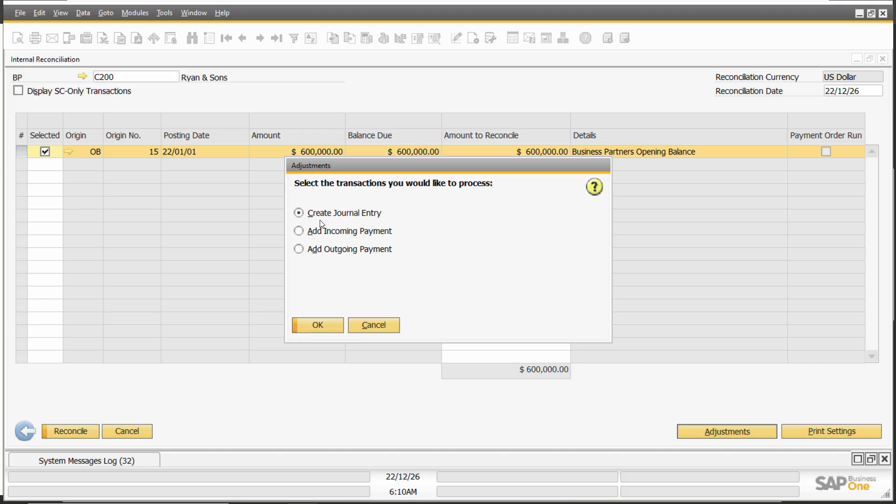
left_click(335, 326)
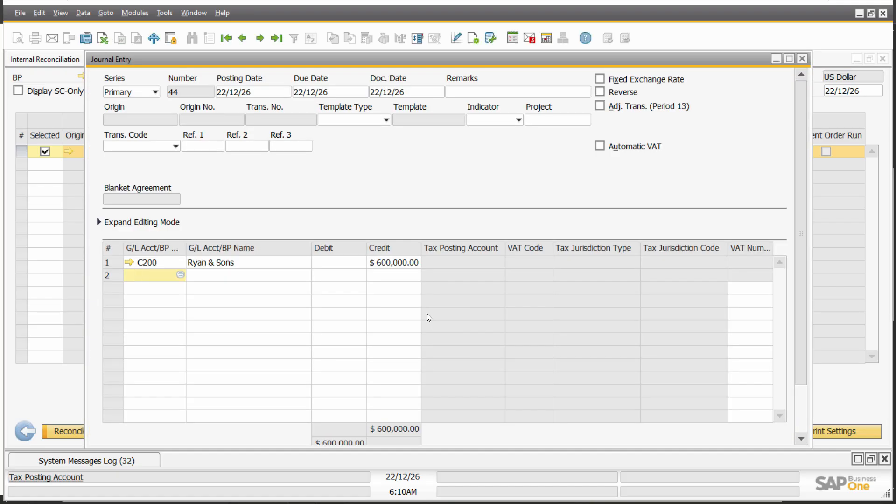
double_click(500, 61)
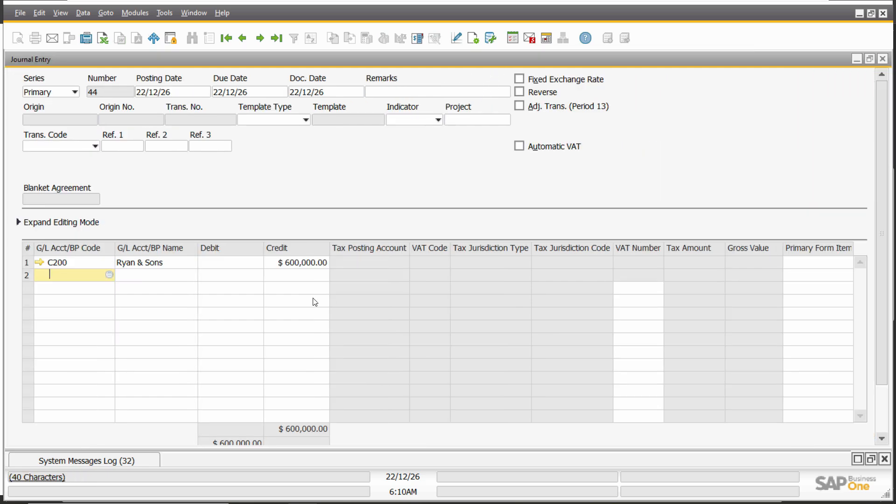
Add the Bad Debts account on the journal entry's second line with a debit of $600,000
left_click(169, 281)
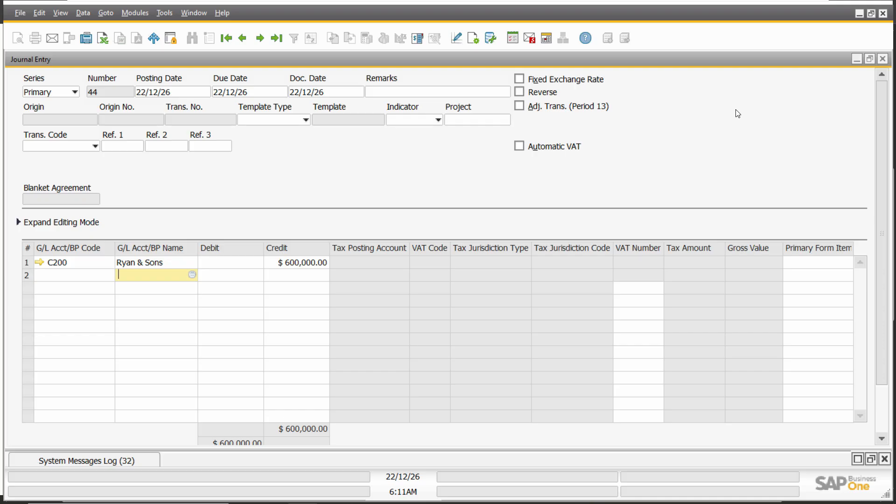
left_click(856, 59)
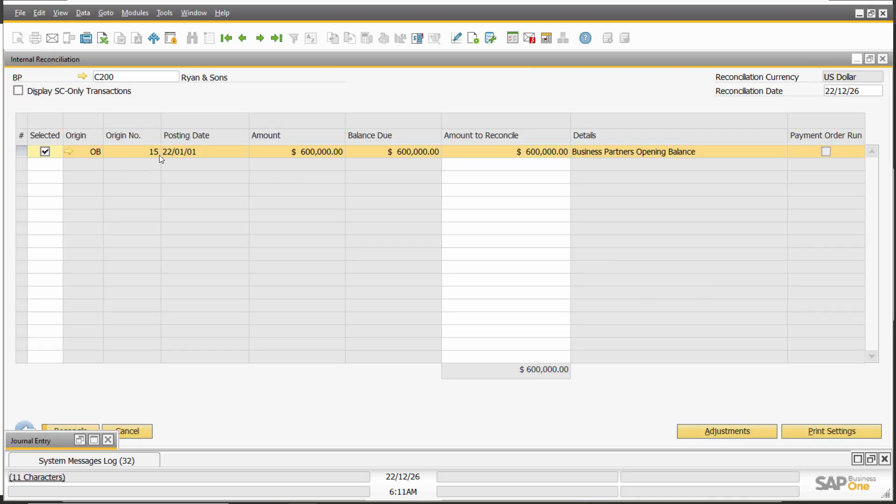
left_click(93, 440)
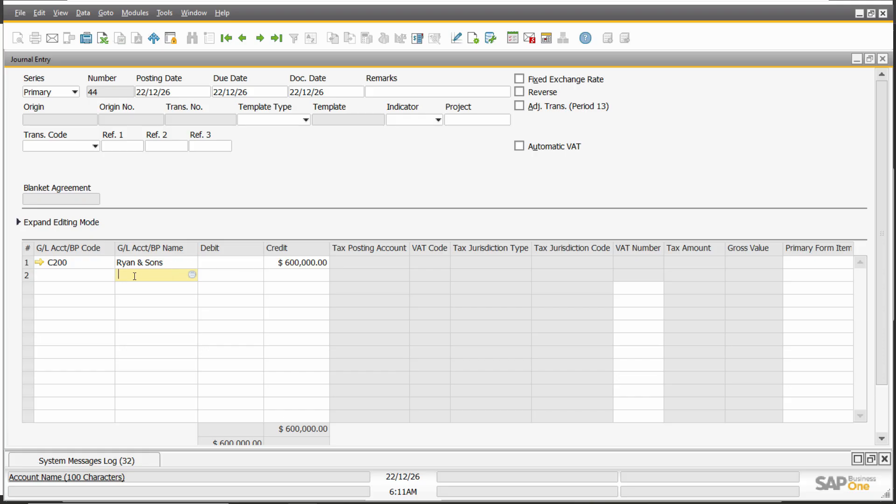
type("bad")
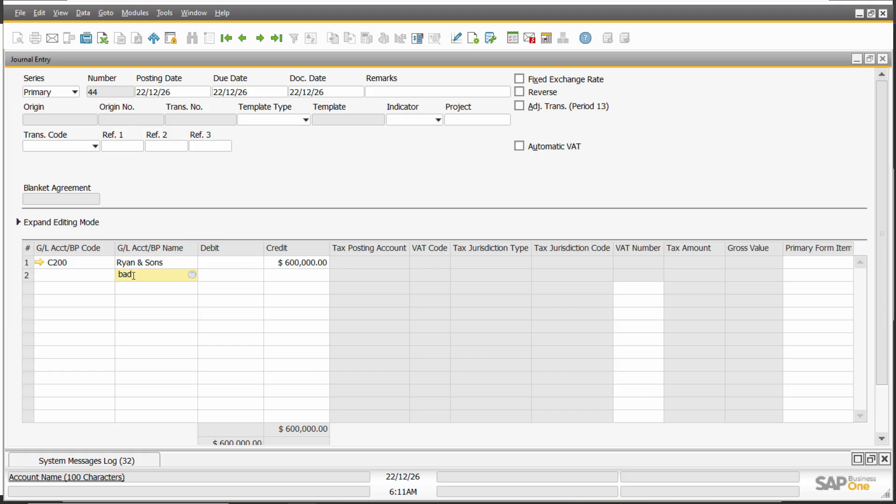
key("Tab")
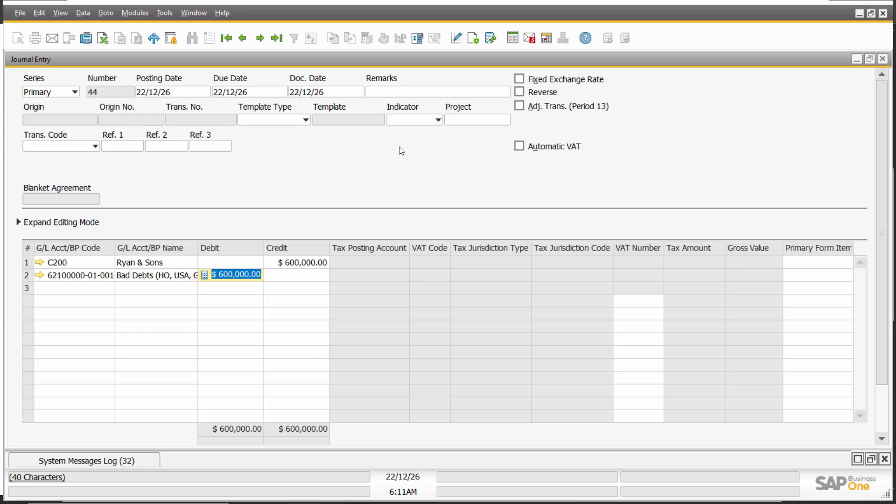
Copy the sheet's 22-Jan bad debt description into the journal entry's Remarks, update the row details as well, and add the entry
left_click(394, 93)
key("alt+Tab")
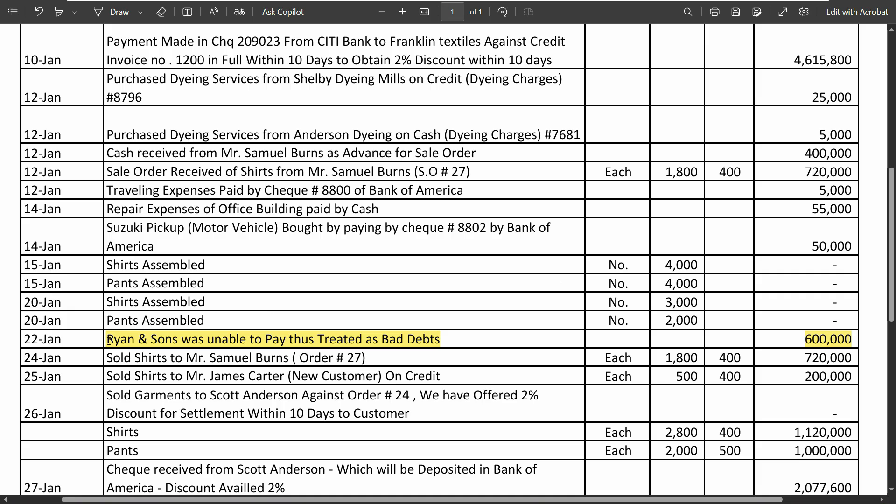
left_click_drag(109, 341, 442, 340)
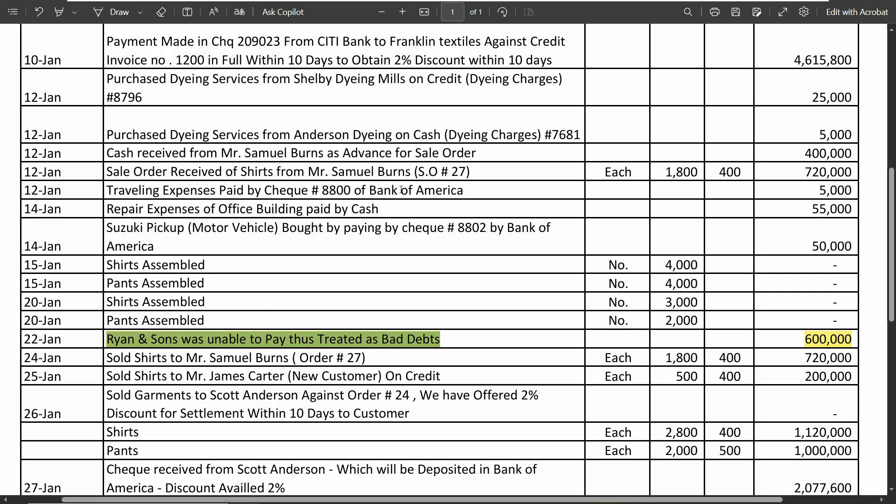
key("ctrl+c")
key("alt+Tab")
key("ctrl+v")
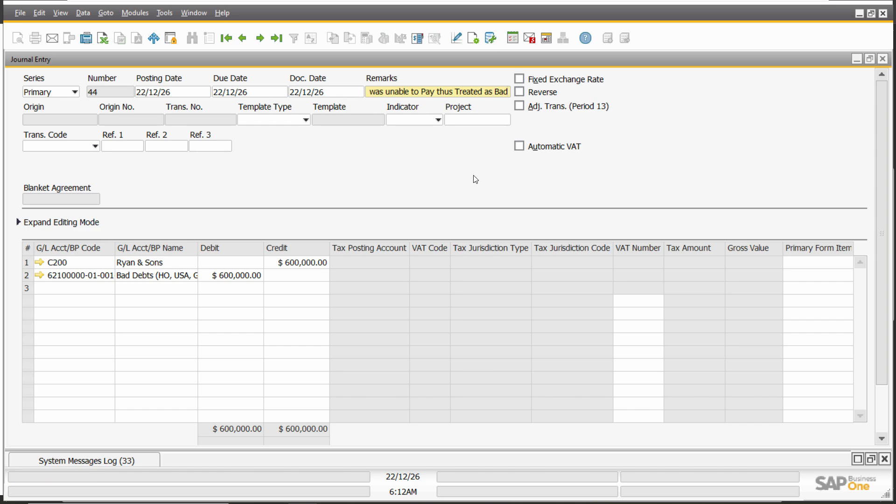
key("Tab")
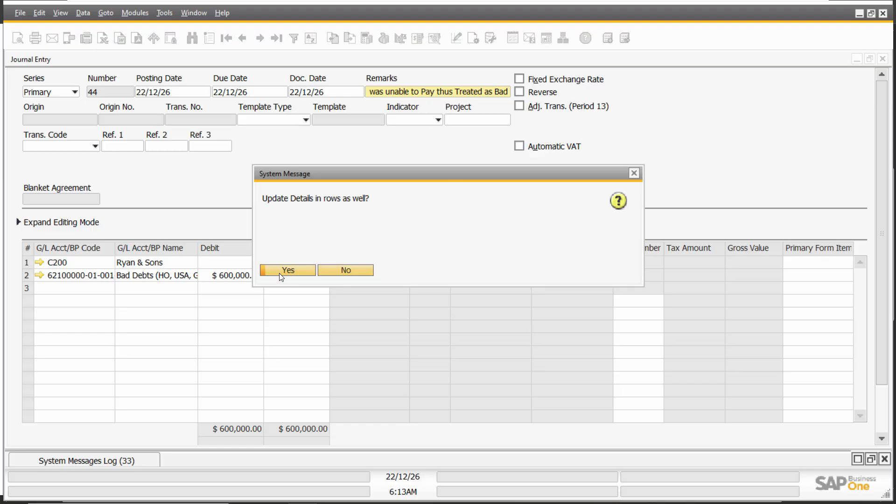
left_click(280, 272)
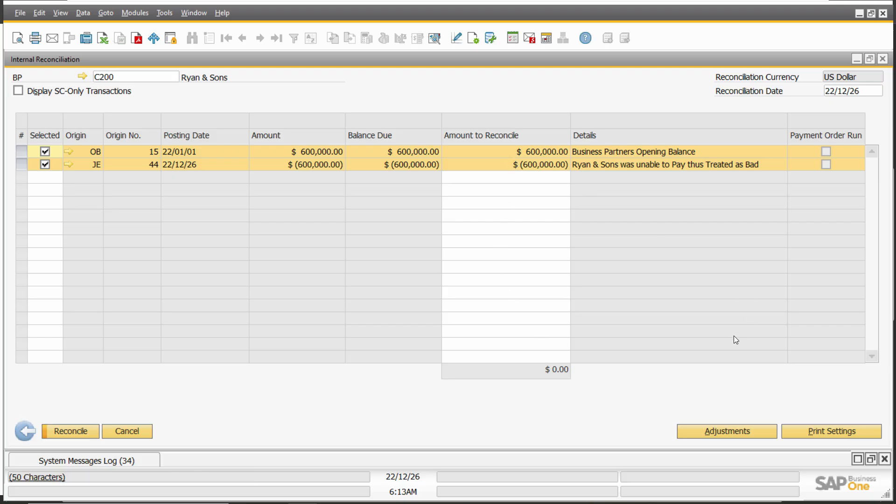
Reconcile the selected opening balance with the bad debt journal entry and close the Internal Reconciliation window
left_click(62, 430)
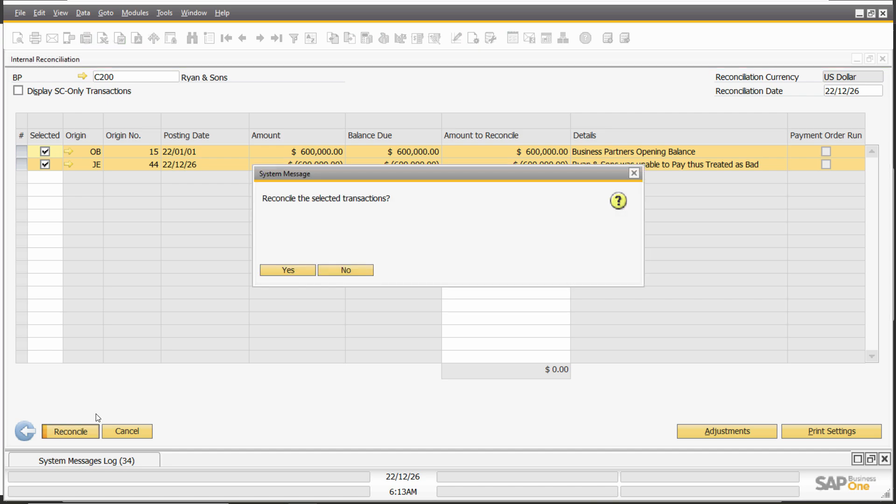
left_click(296, 271)
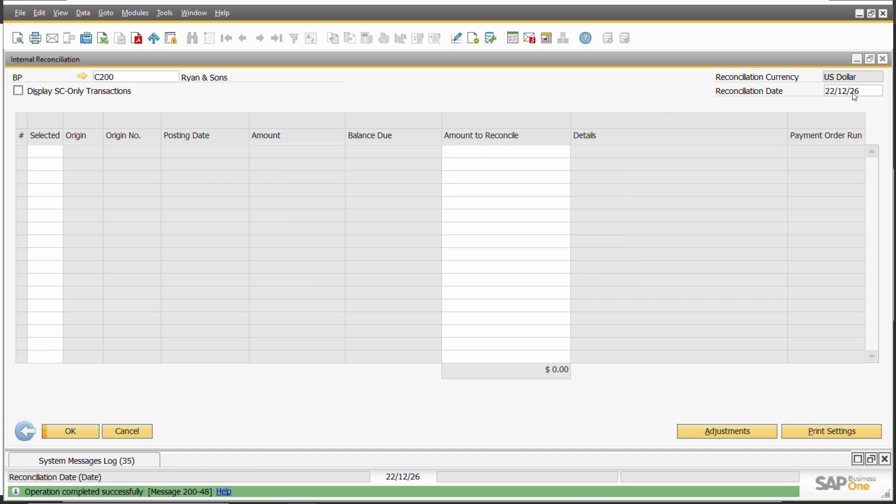
left_click(882, 59)
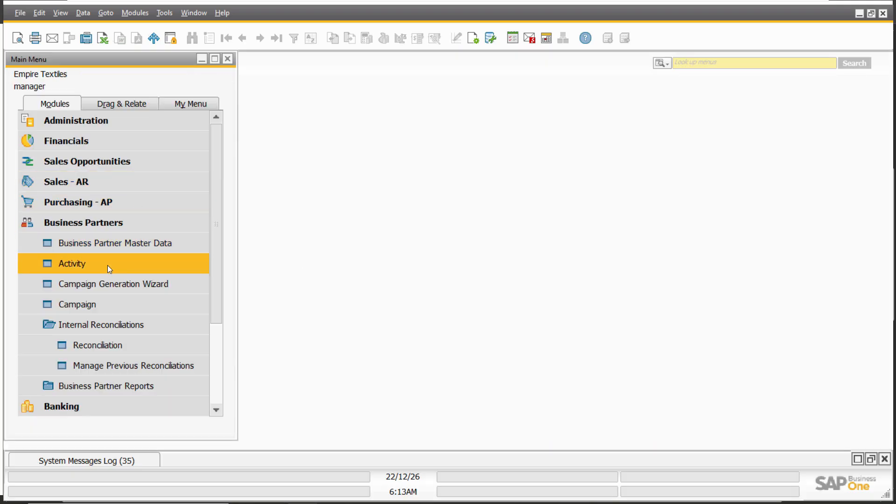
Check customer Ryan & Sons for remaining open transactions in a new Incoming Payments document and close it without saving
left_click(92, 227)
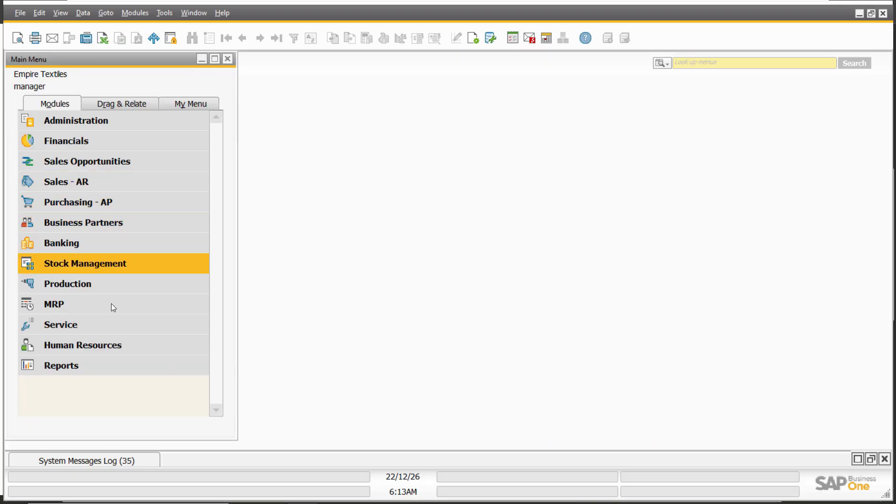
left_click(100, 244)
left_click(97, 186)
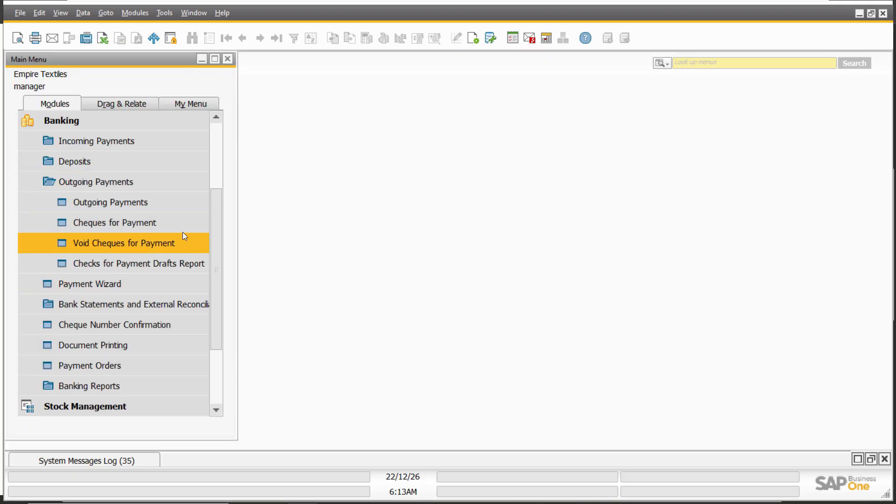
left_click(96, 141)
left_click(113, 165)
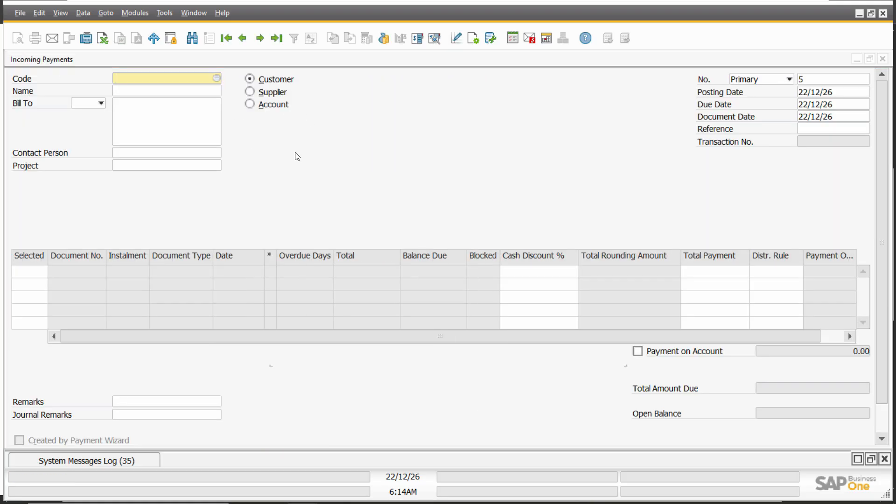
key("Tab")
left_click(439, 208)
double_click(439, 208)
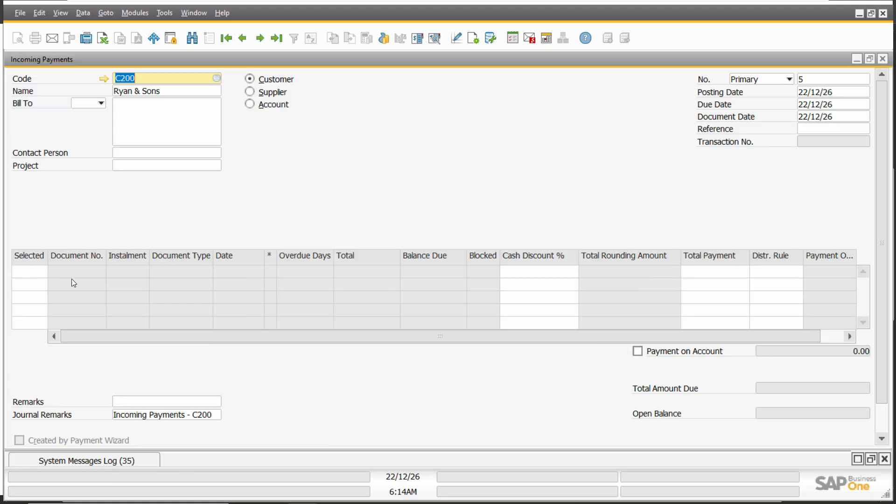
left_click(883, 59)
left_click(391, 285)
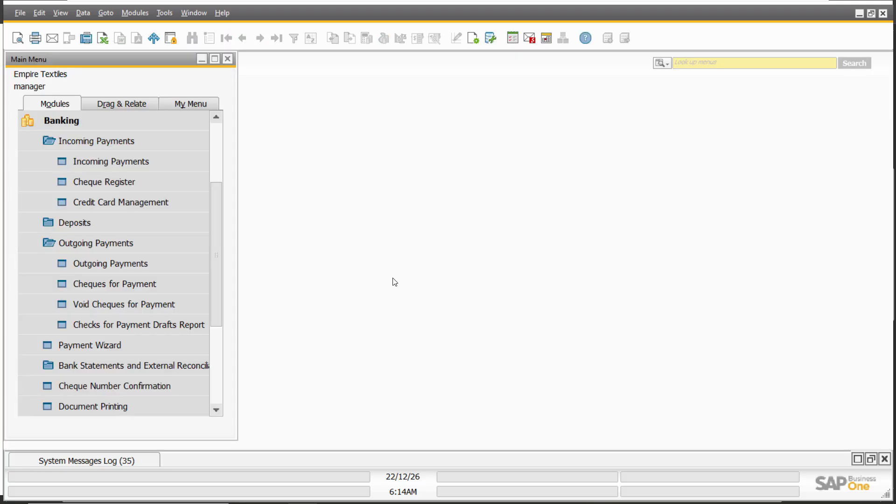